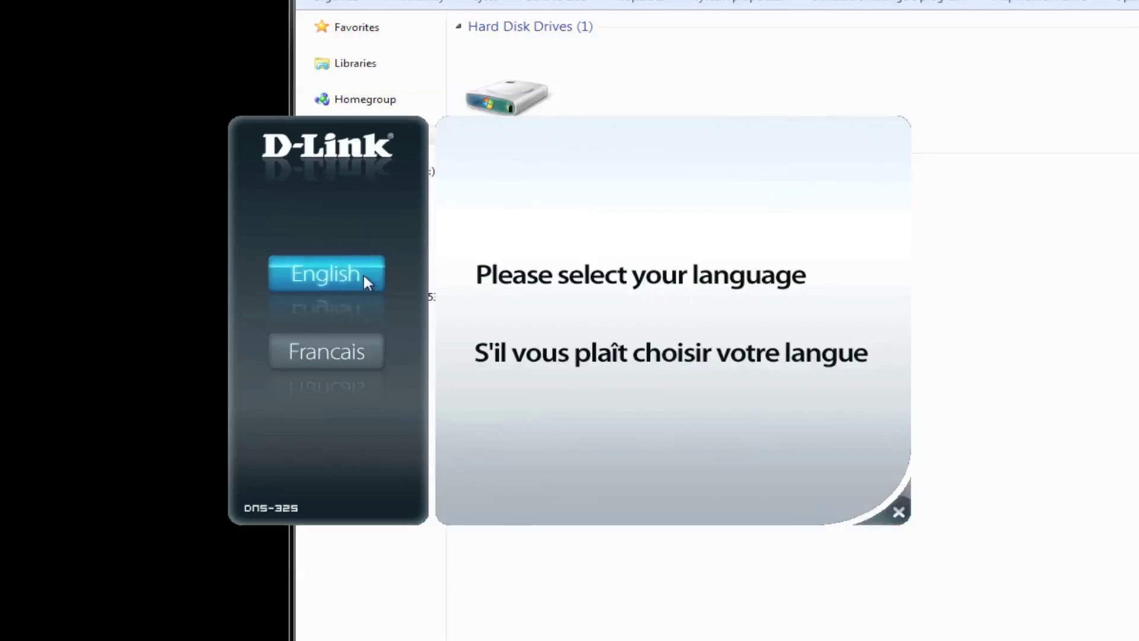
# Step: Choose English, accept the licence agreement and start the NAS installation
pyautogui.click(362, 272)
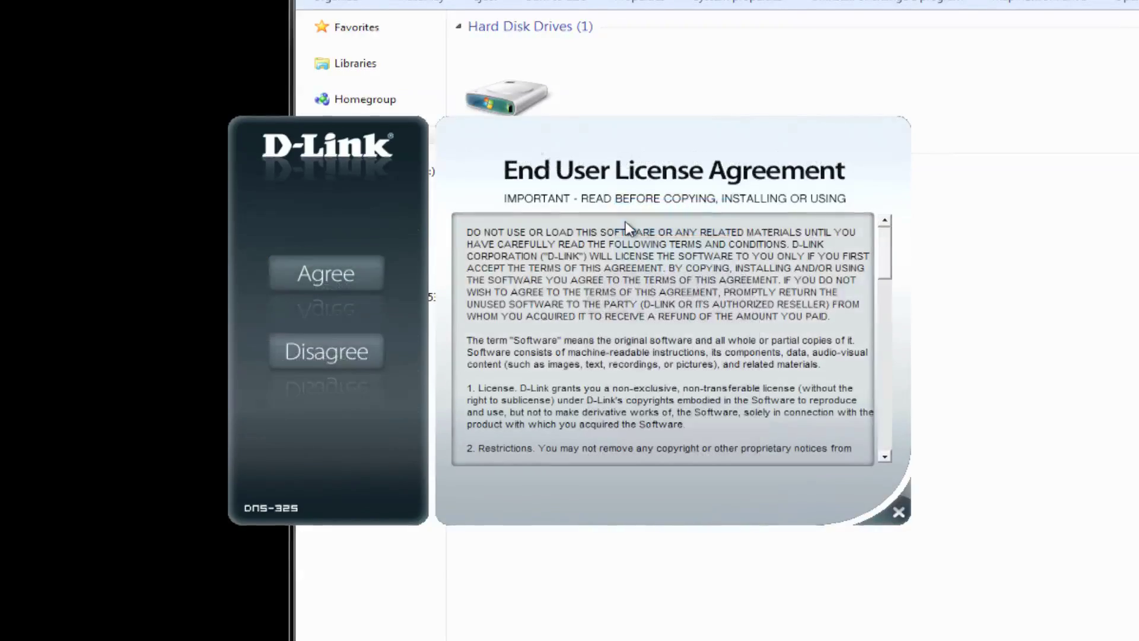
pyautogui.click(362, 276)
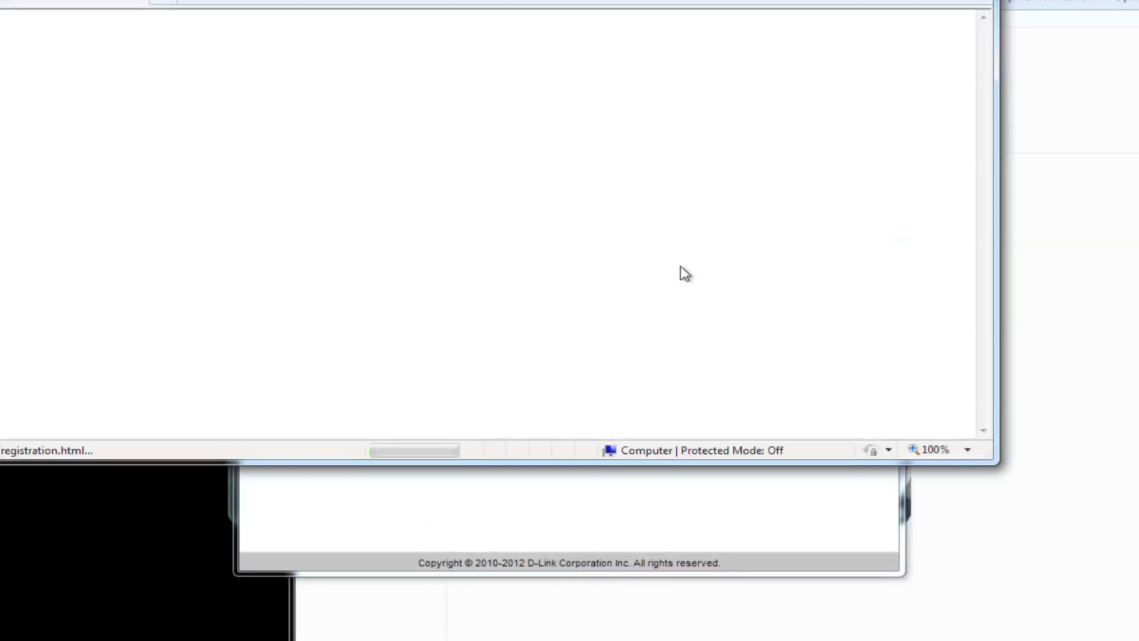
pyautogui.click(389, 420)
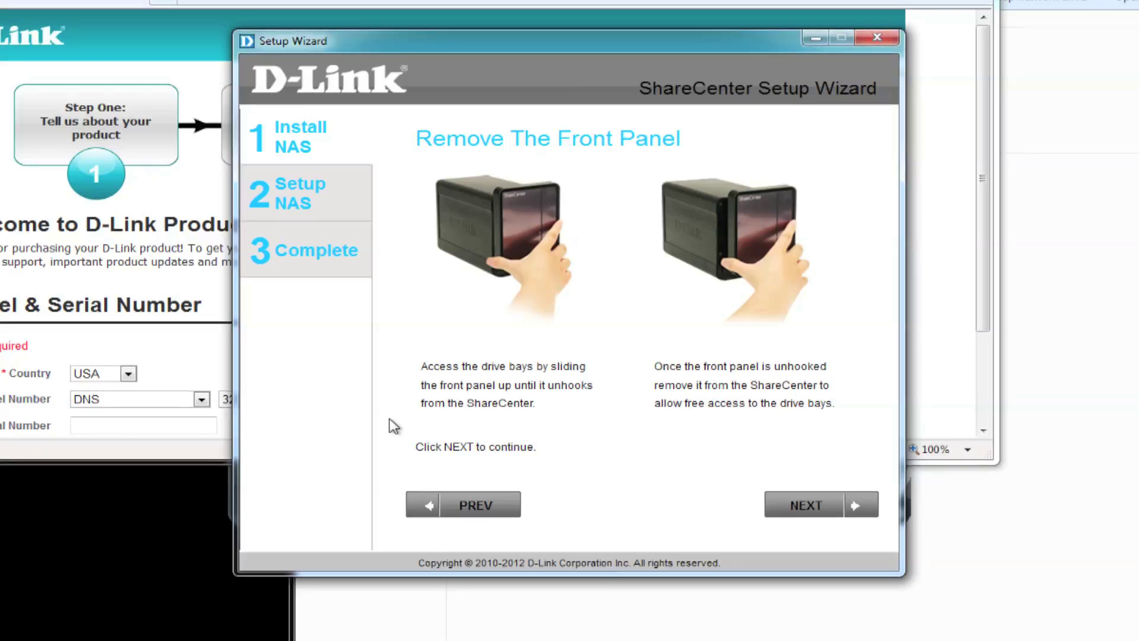
# Step: Go through the front panel, hard drive, faceplate, network and power-on hardware pages
pyautogui.click(777, 506)
pyautogui.click(777, 506)
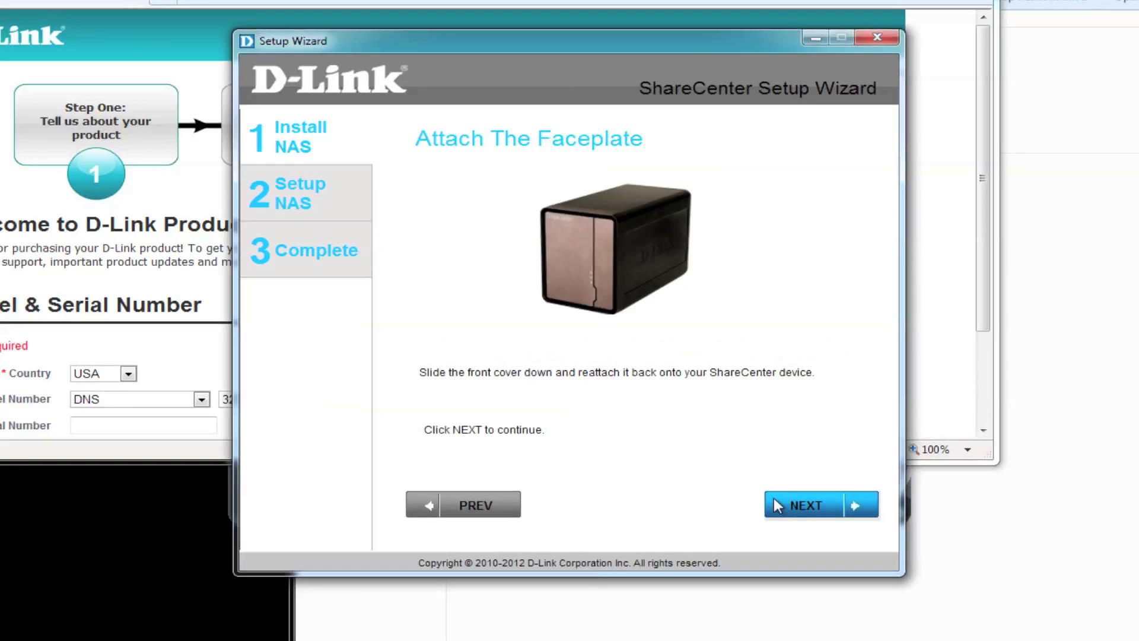
pyautogui.click(777, 506)
pyautogui.click(777, 505)
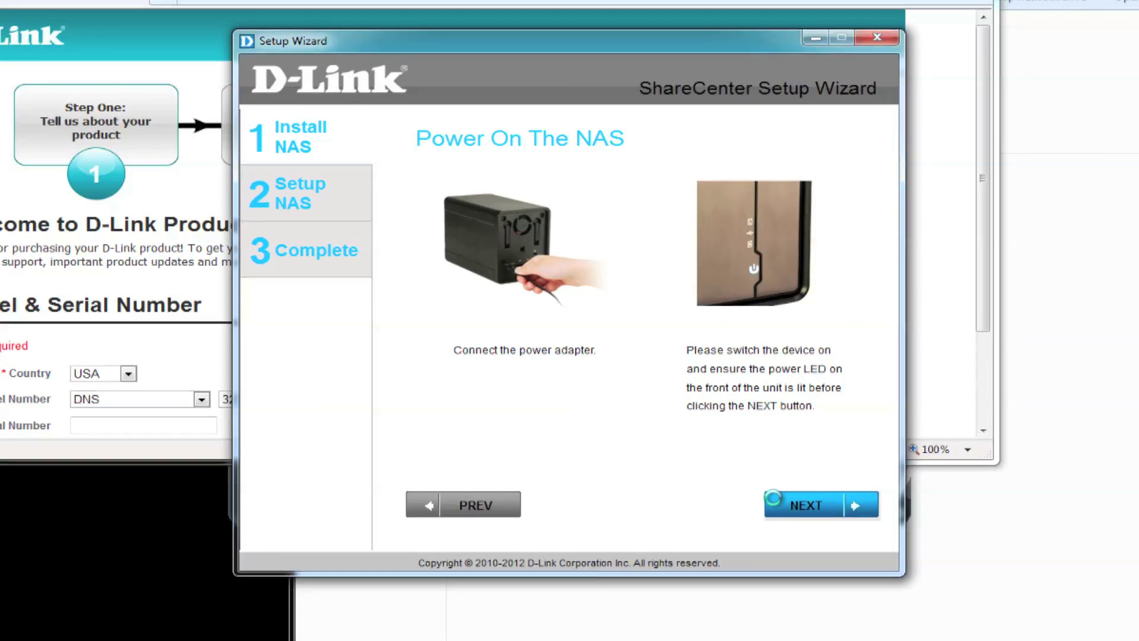
pyautogui.click(774, 502)
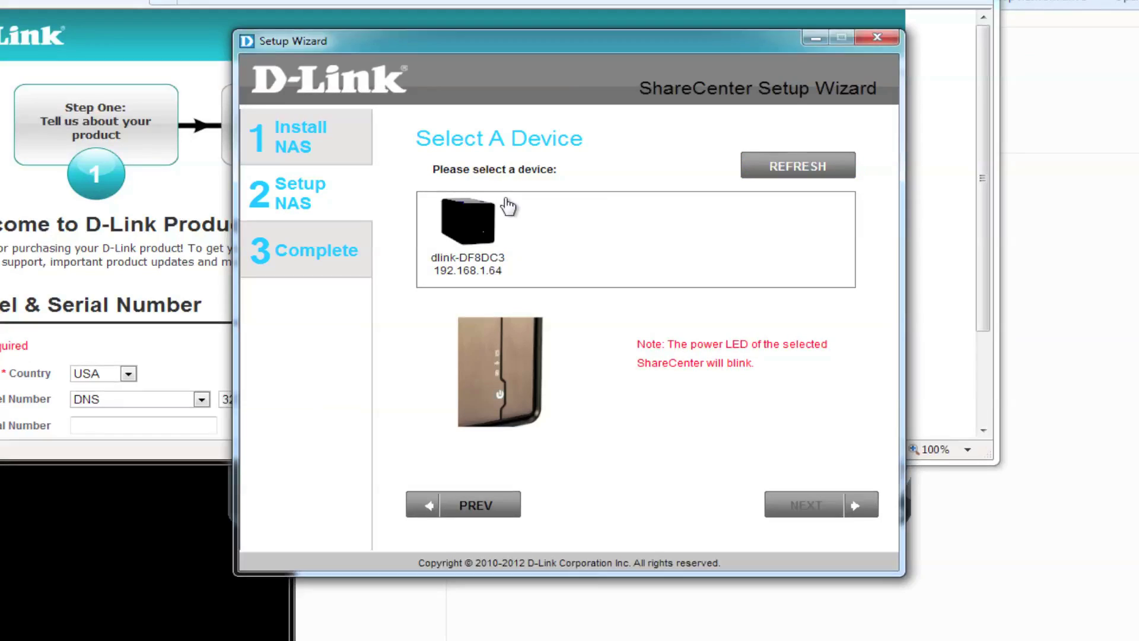
# Step: Select the dlink-DF8DC3 NAS, log in with the blank password, set a new admin password and skip DDNS
pyautogui.click(486, 218)
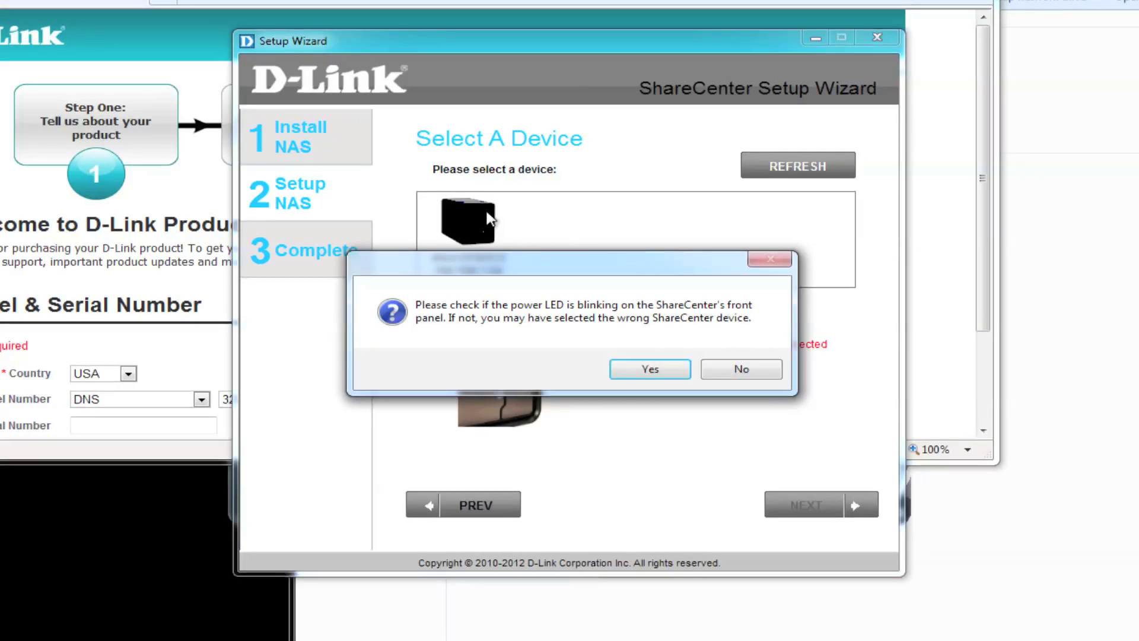
pyautogui.click(627, 369)
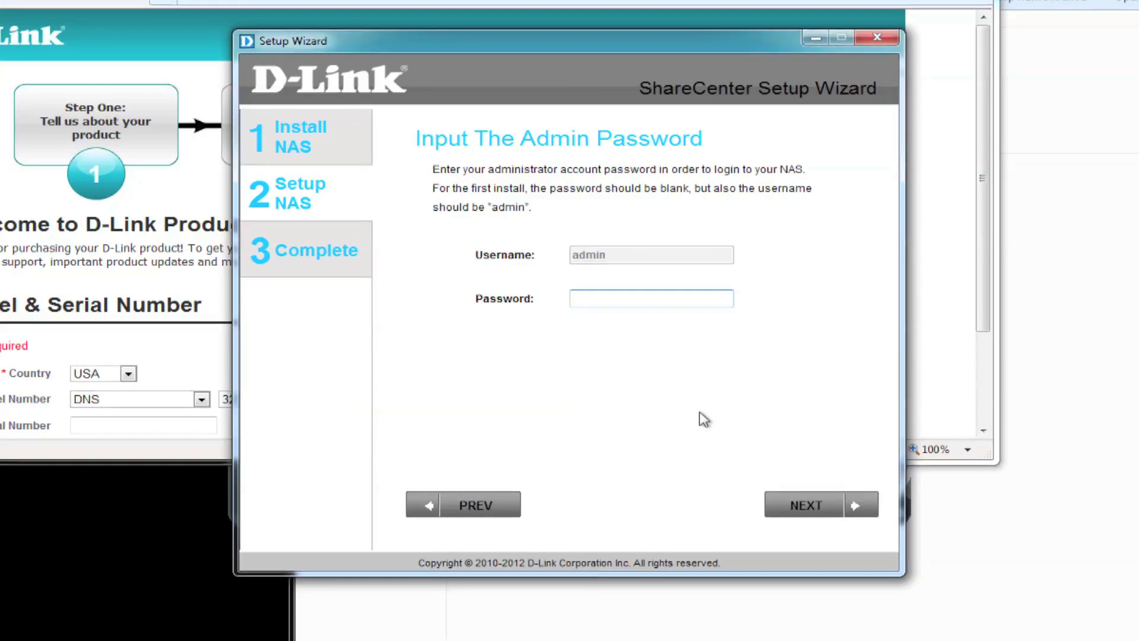
pyautogui.click(771, 501)
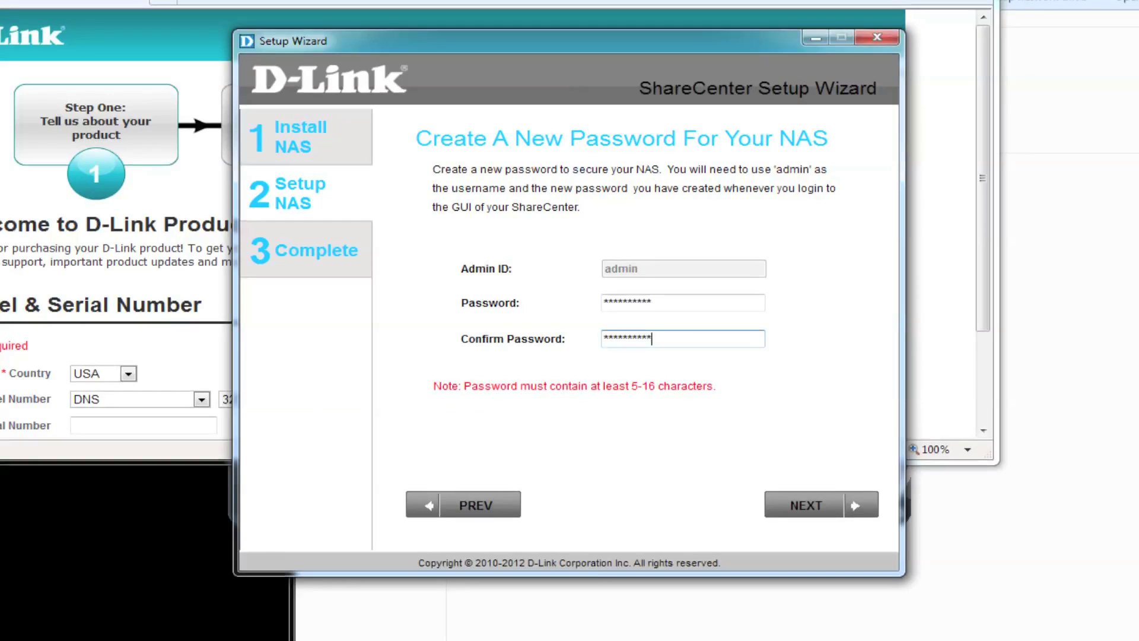
pyautogui.click(784, 500)
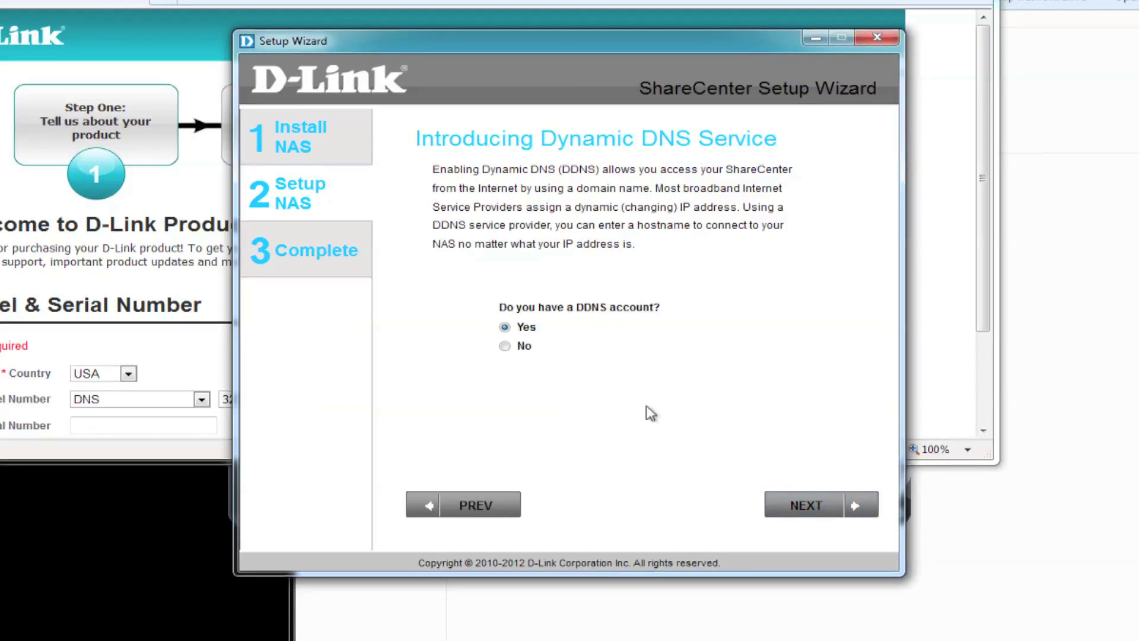
pyautogui.click(772, 505)
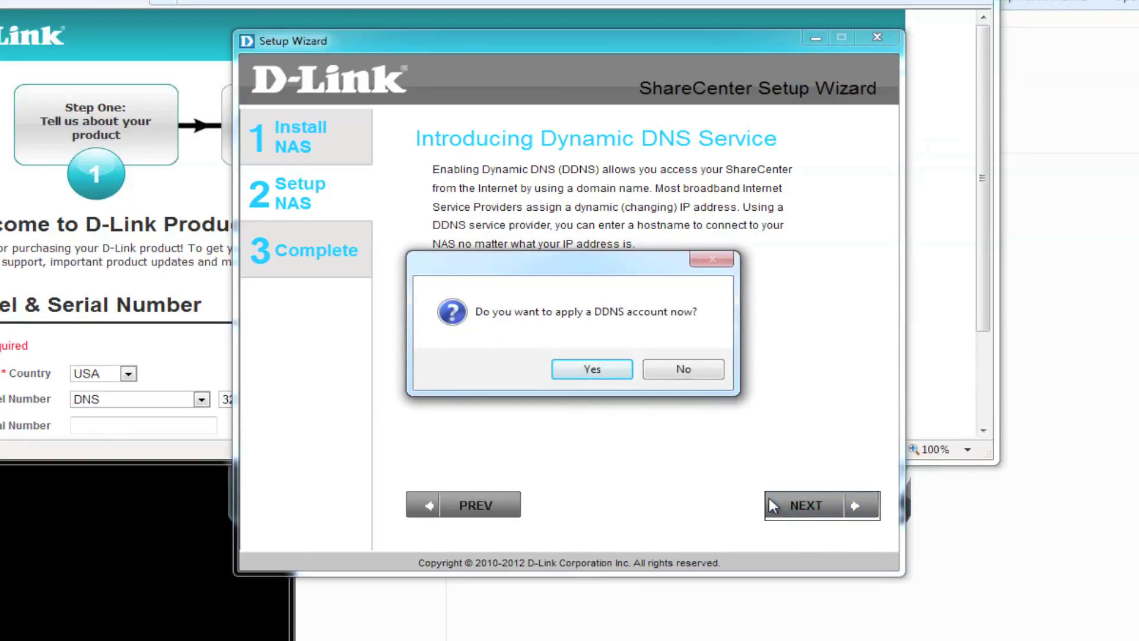
# Step: Decline DDNS, set time zone to Pacific Time (GMT-08:00) and enable NTP server ntp1.dlink.com
pyautogui.click(652, 371)
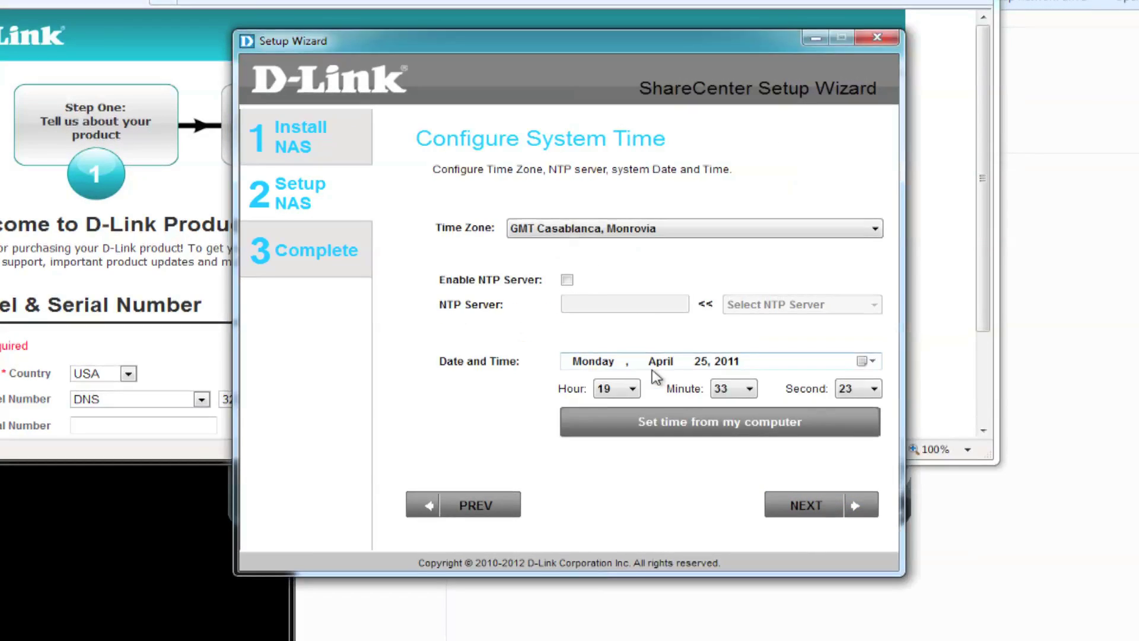
pyautogui.click(629, 242)
pyautogui.scroll(8, 626, 320)
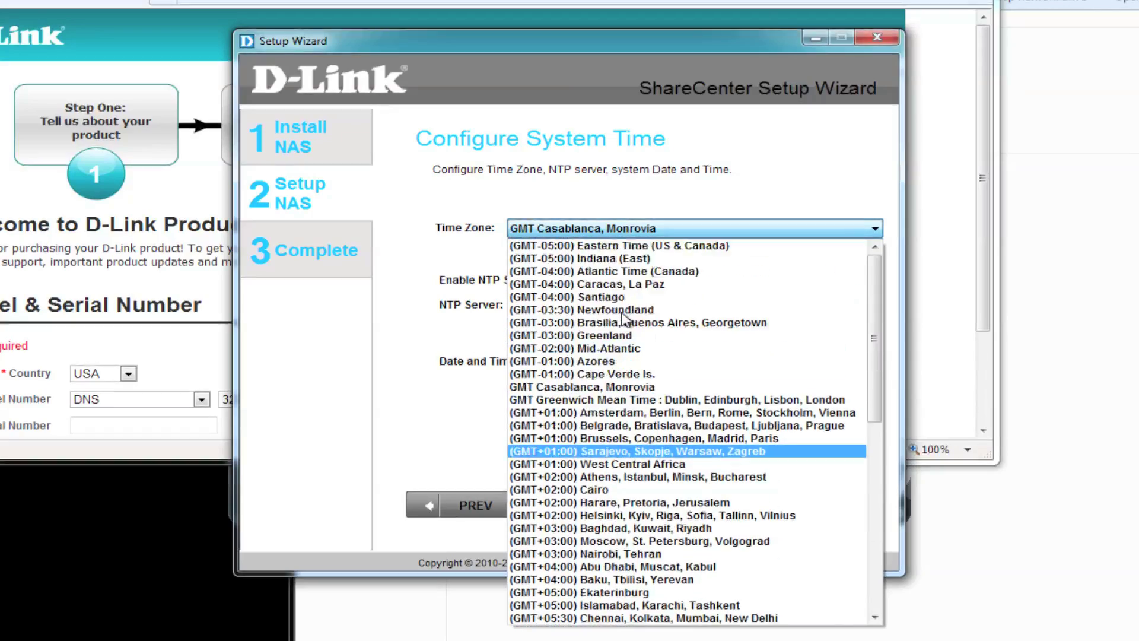
pyautogui.click(600, 296)
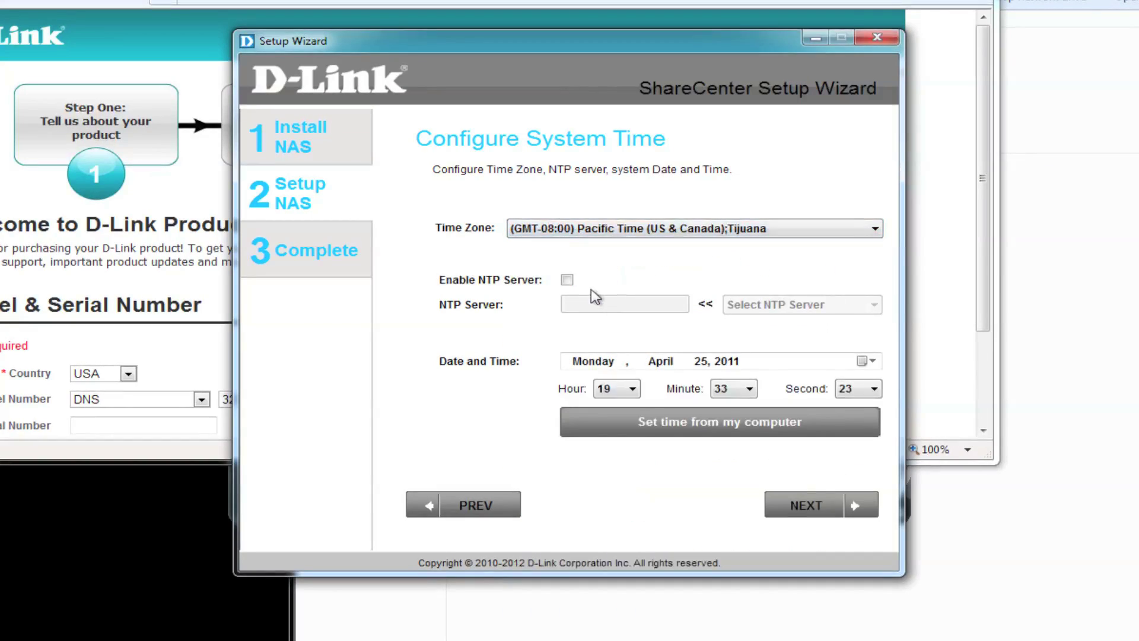
pyautogui.click(568, 280)
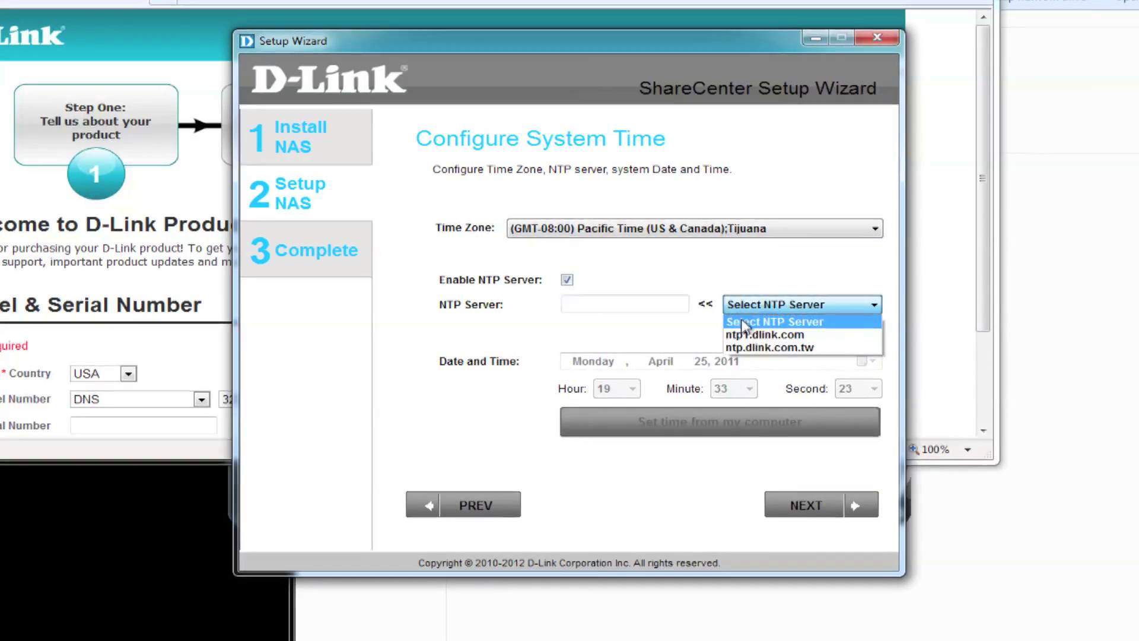
pyautogui.click(748, 334)
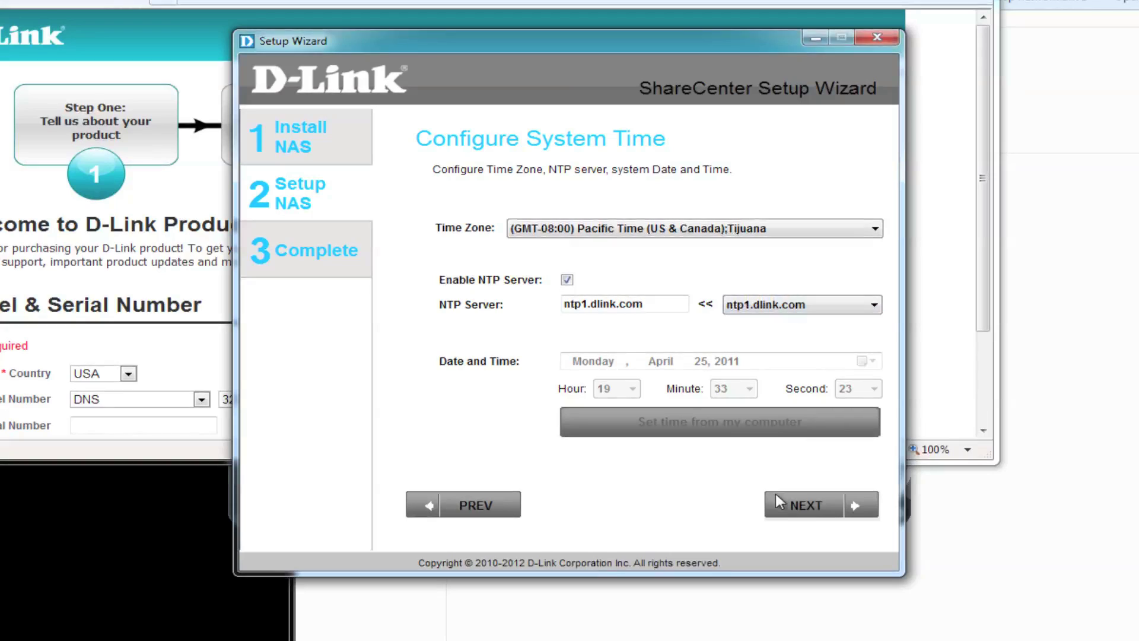
pyautogui.click(776, 495)
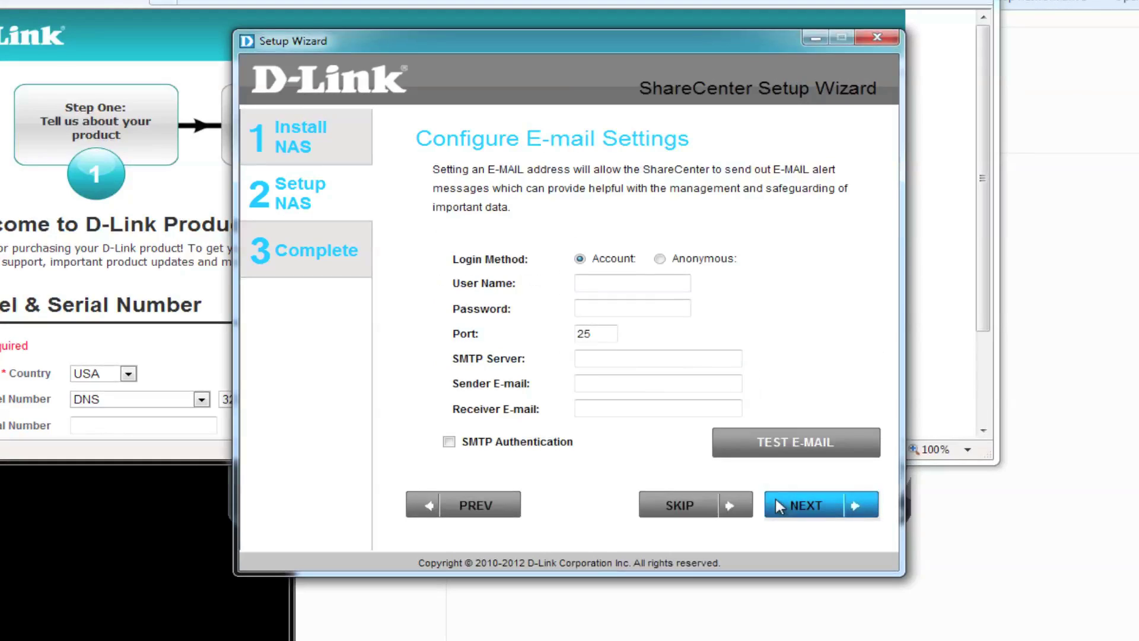
# Step: Skip e-mail alerts, configure the two drives as RAID 0 and keep drive letter Z:
pyautogui.click(702, 509)
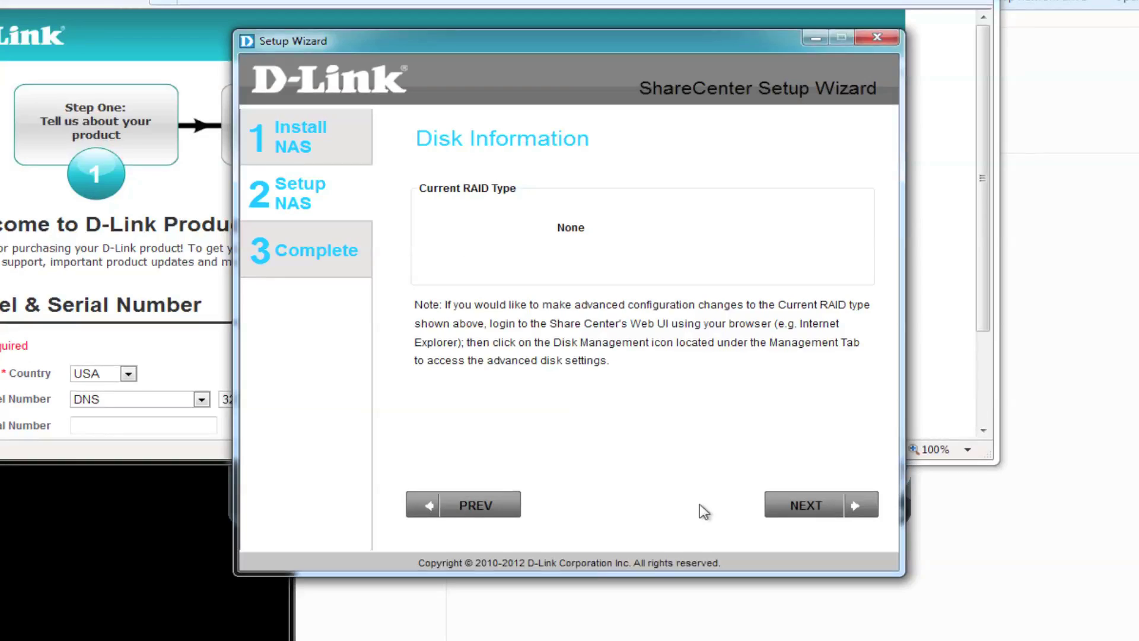
pyautogui.click(782, 509)
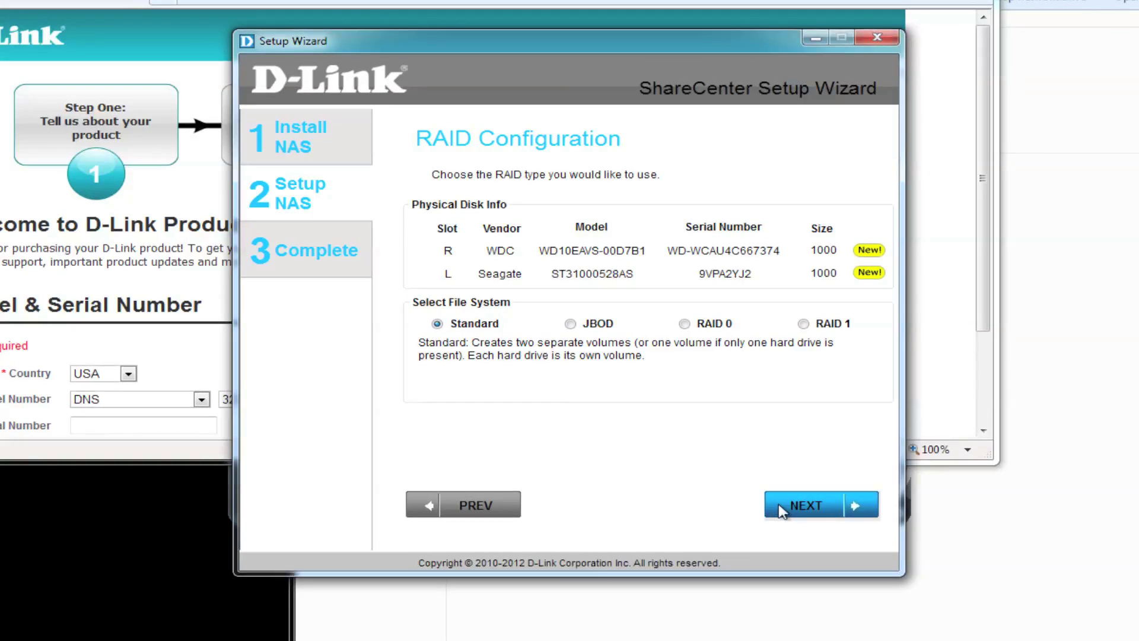
pyautogui.click(683, 324)
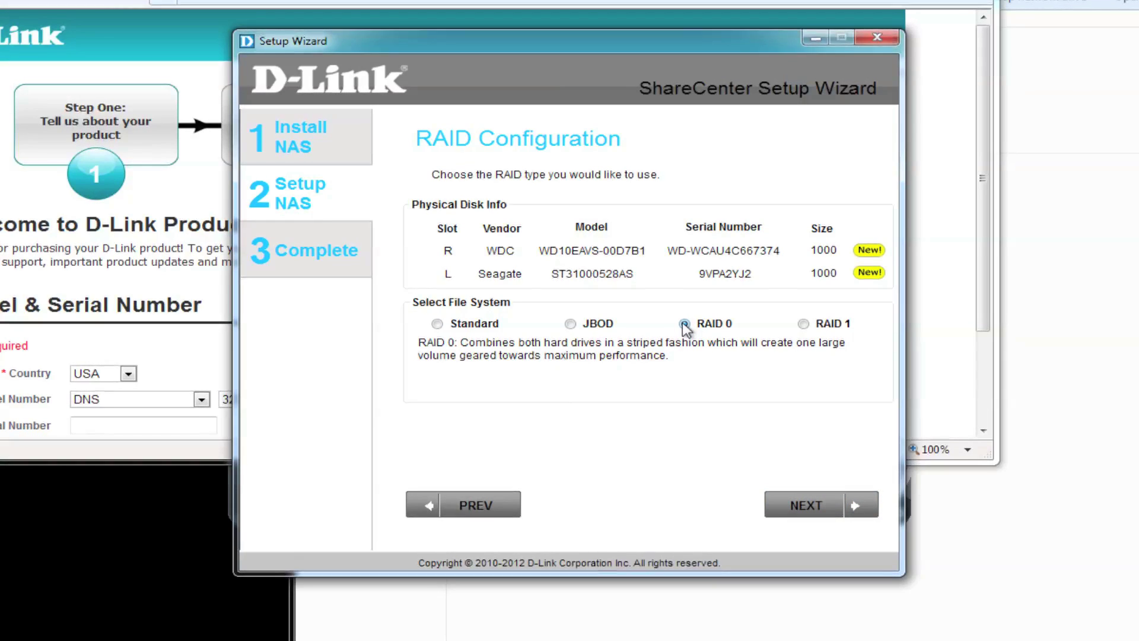
pyautogui.click(779, 509)
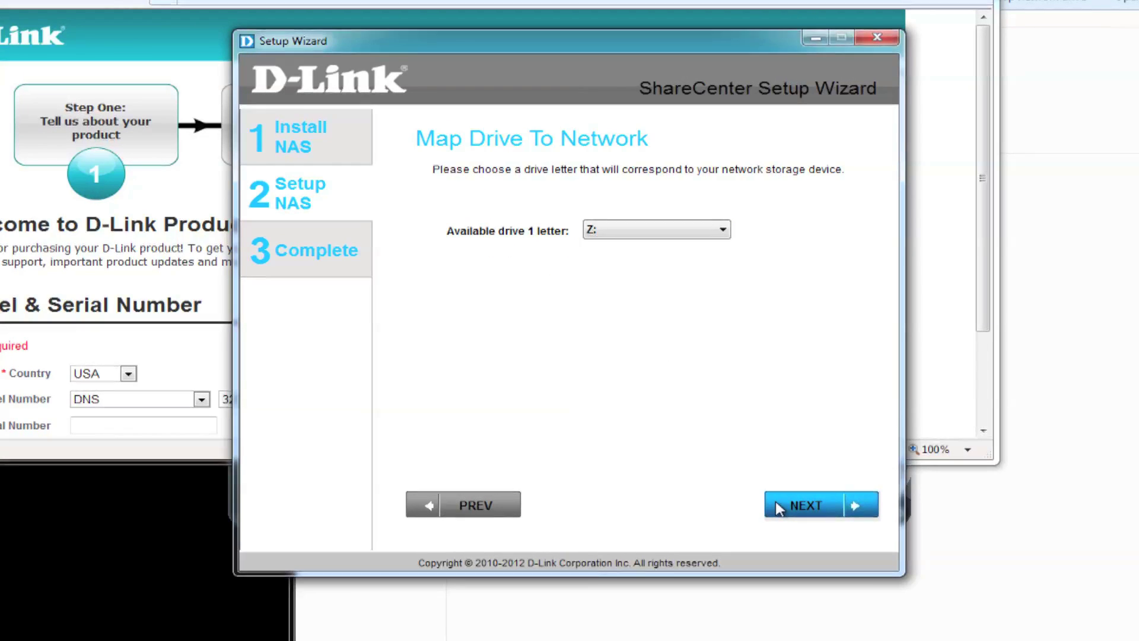
pyautogui.click(779, 509)
# Step: Confirm the erase warning and format the drives into the RAID 0 volume
pyautogui.click(779, 509)
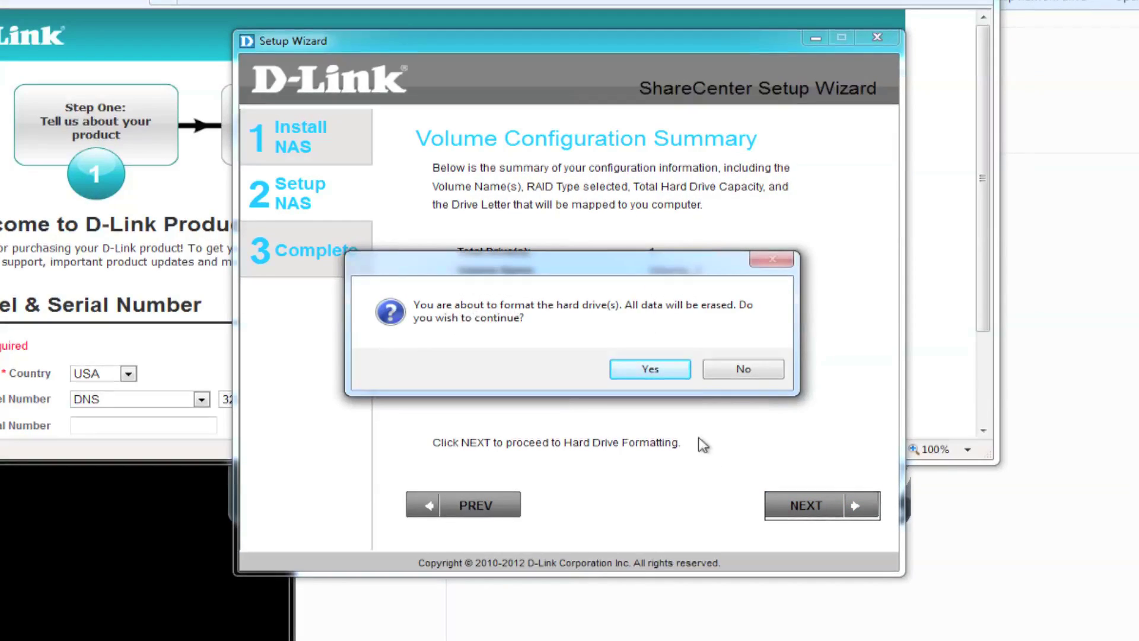
pyautogui.click(623, 370)
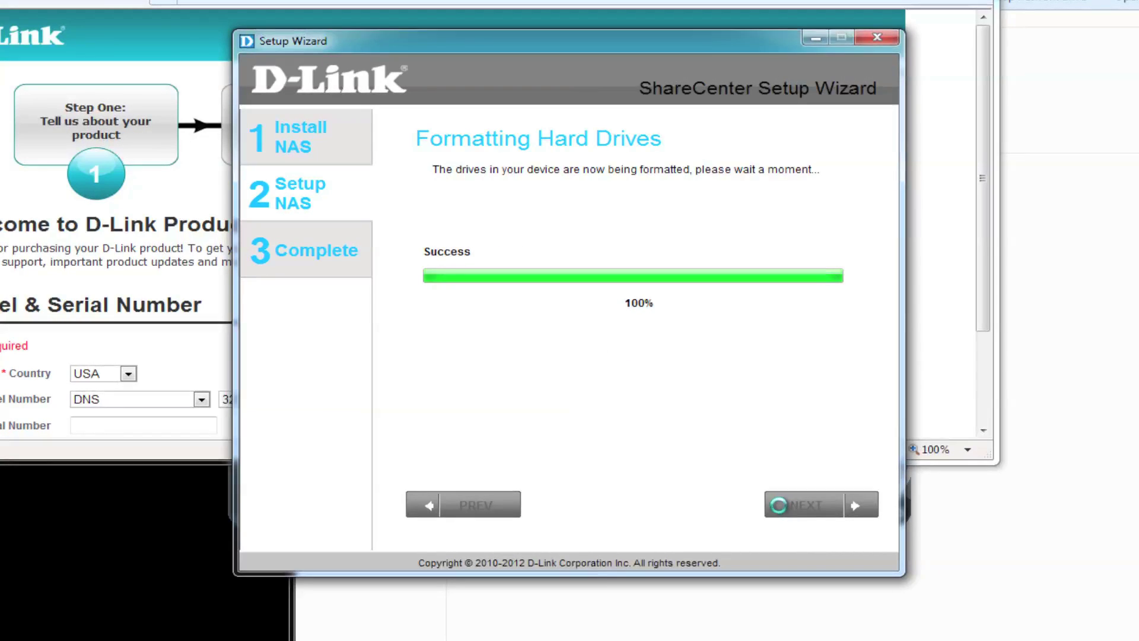
pyautogui.click(783, 509)
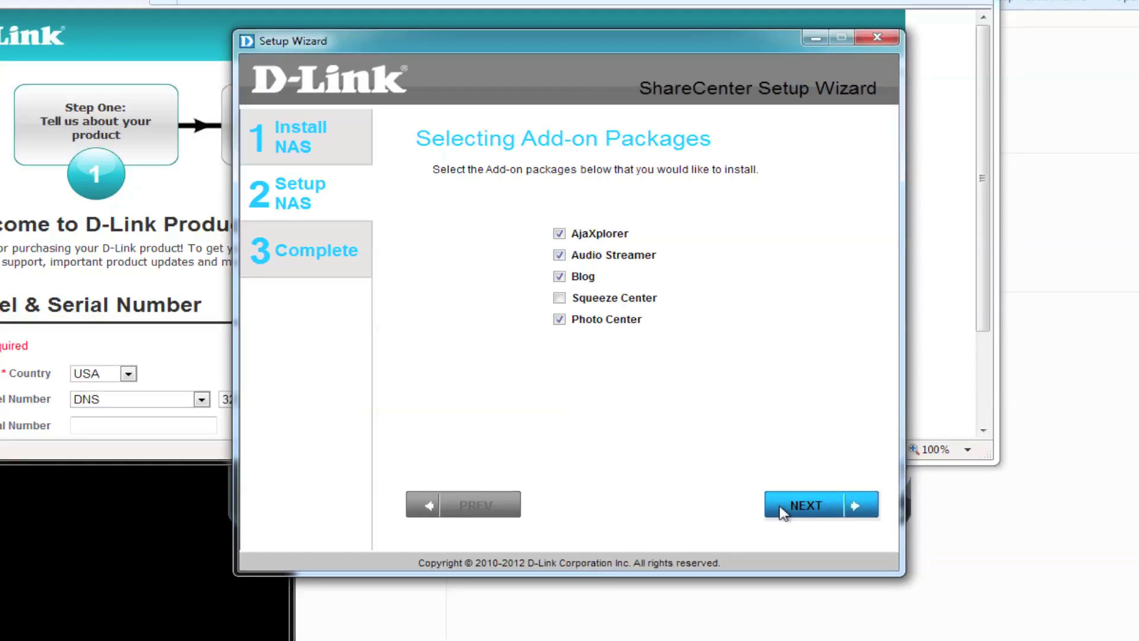
# Step: Install the AjaXplorer, Audio Streamer, Blog and Photo Center add-ons, leaving Squeeze Center unchecked
pyautogui.click(782, 512)
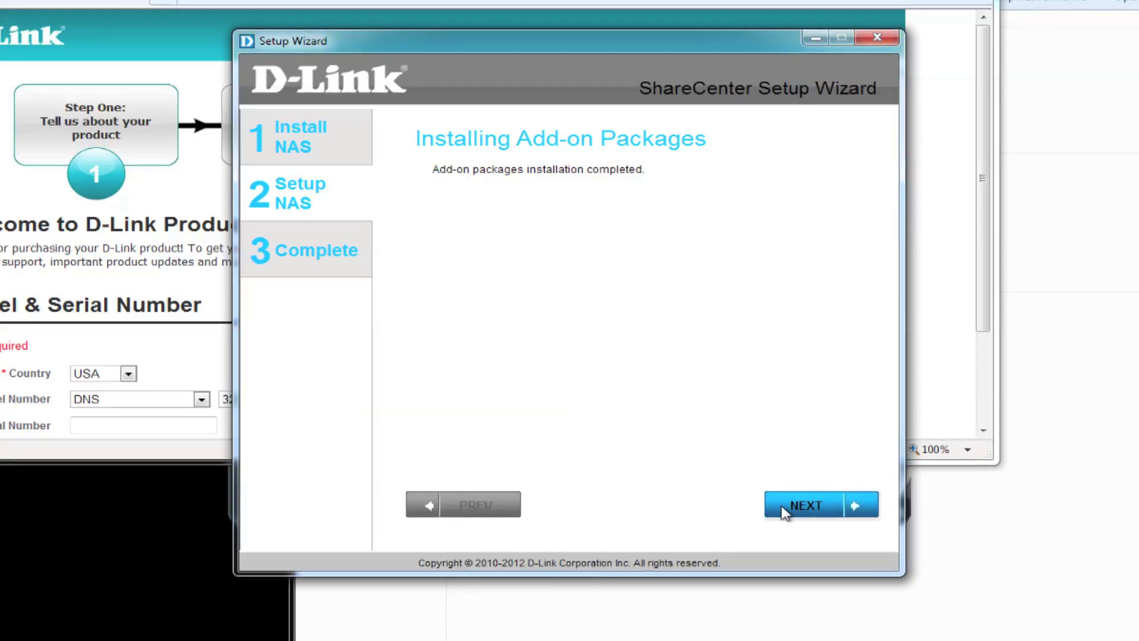
pyautogui.click(785, 511)
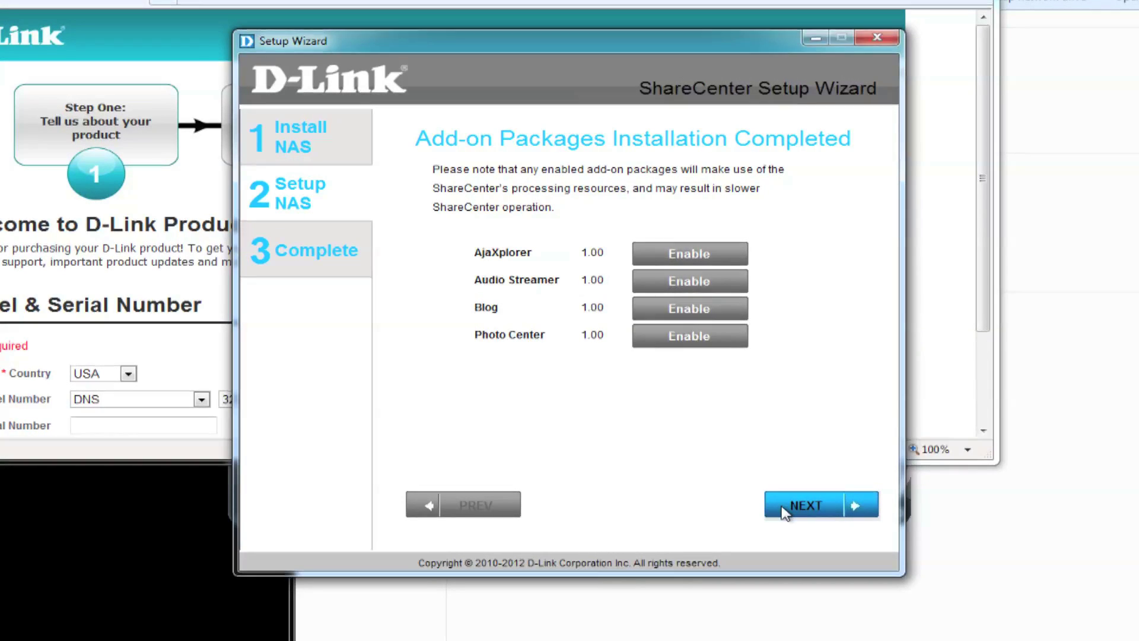
pyautogui.click(784, 511)
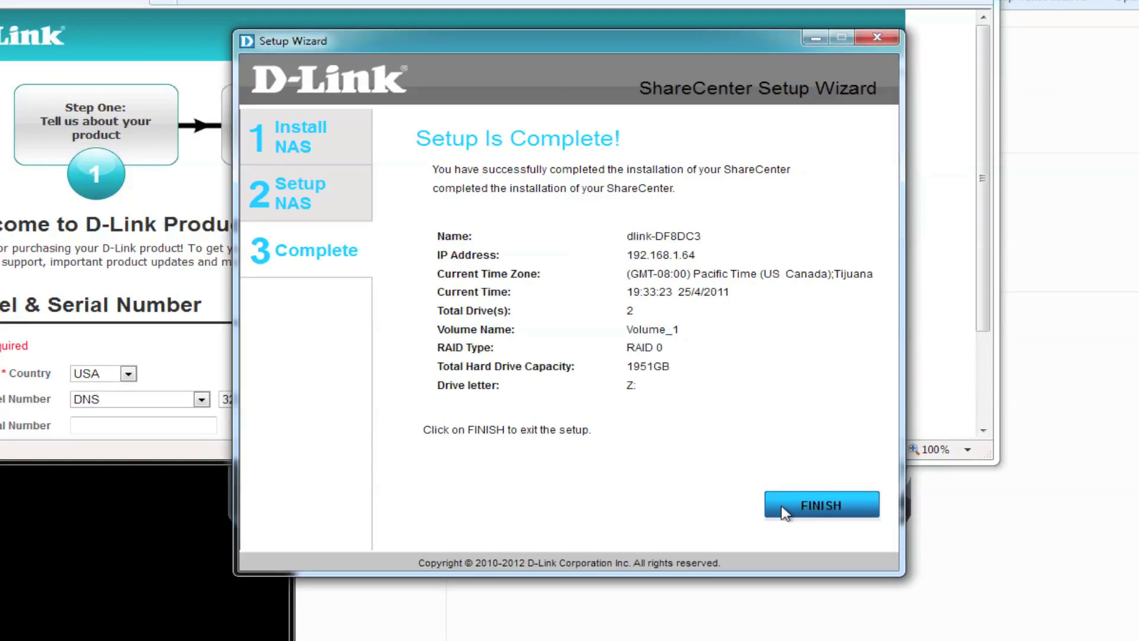
# Step: Finish the wizard from the Setup Is Complete page
pyautogui.click(784, 512)
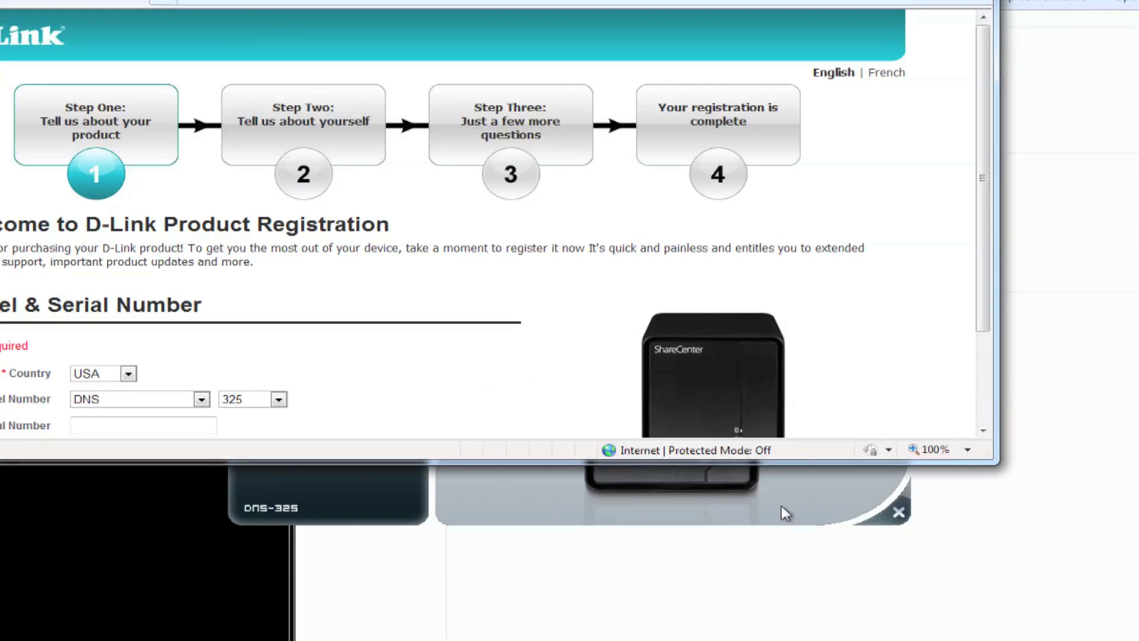